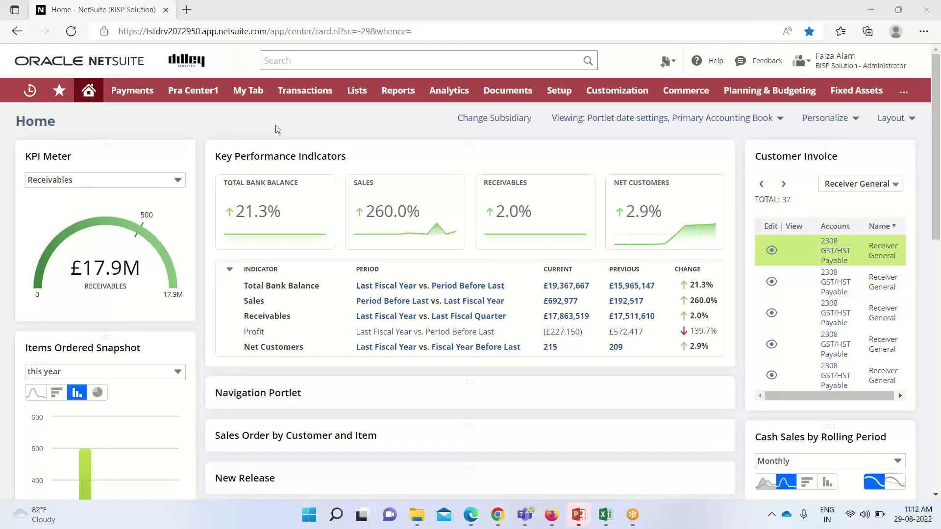
Open the GL audit numbering status page and view the report of the completed Audit Numbering run.
mouse_move(304, 92)
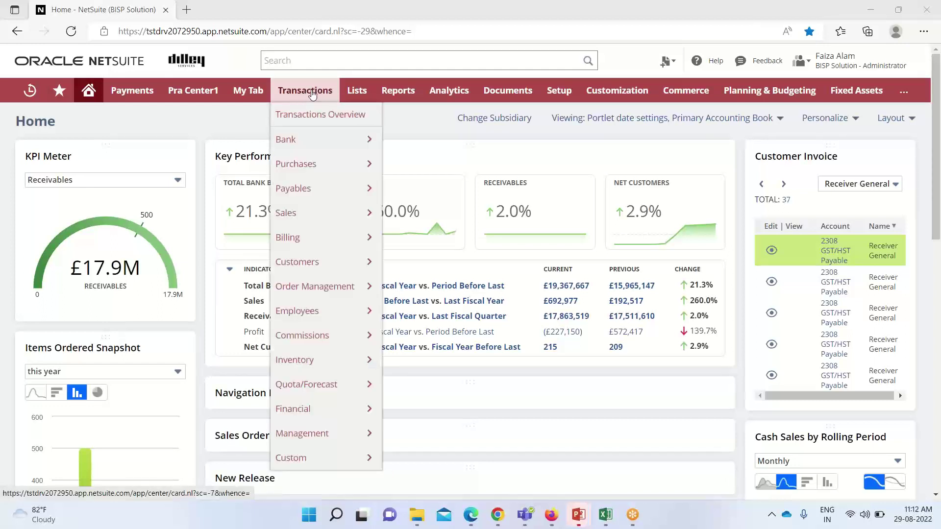
mouse_move(364, 435)
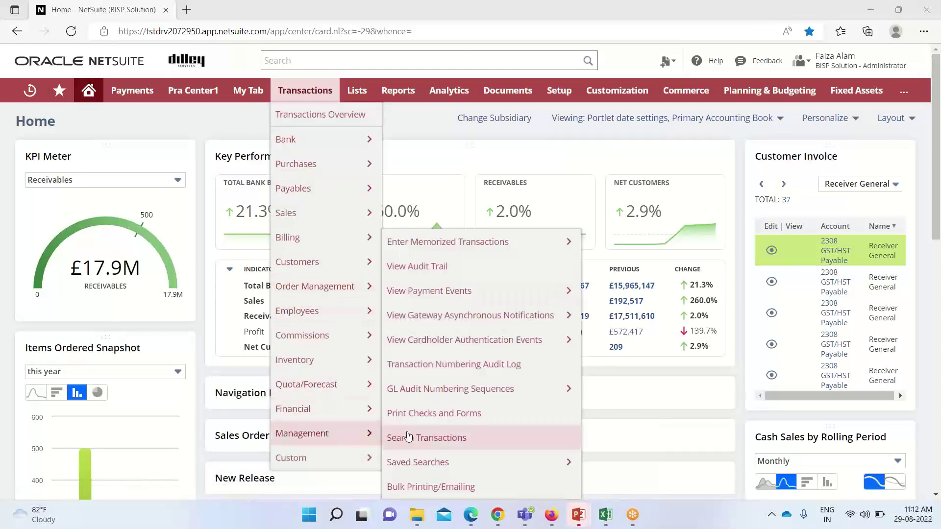
mouse_move(499, 392)
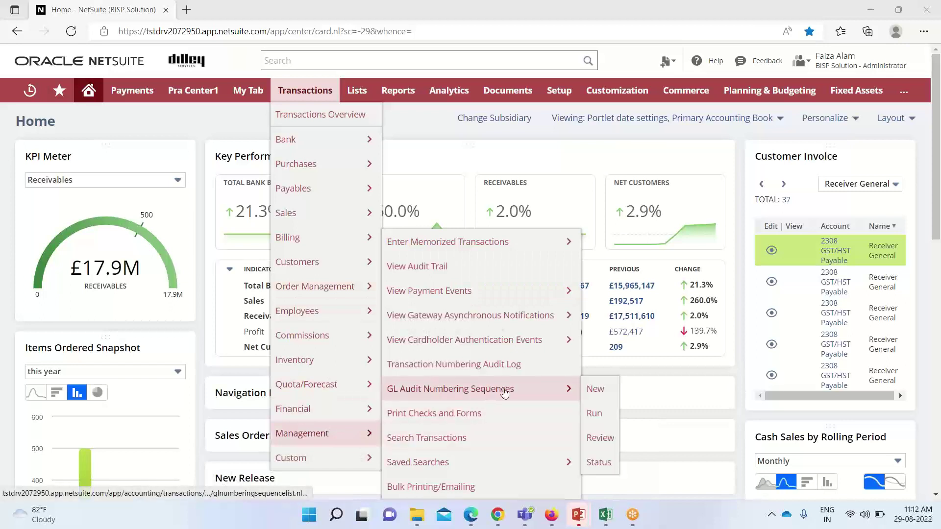
click(600, 466)
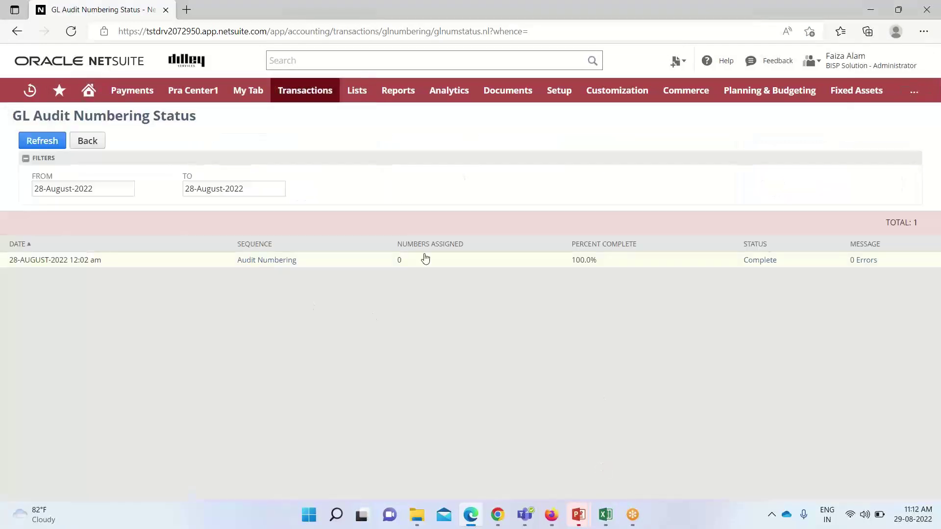
click(748, 262)
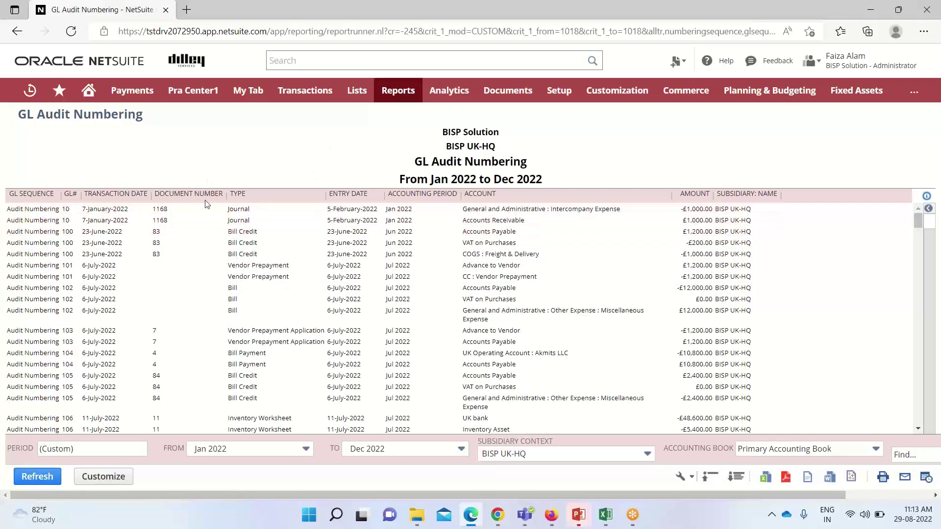
Examine the GL Audit Numbering report's sequence numbers, transaction dates, document numbers, types, accounts and amounts.
scroll(211, 239, down, 10)
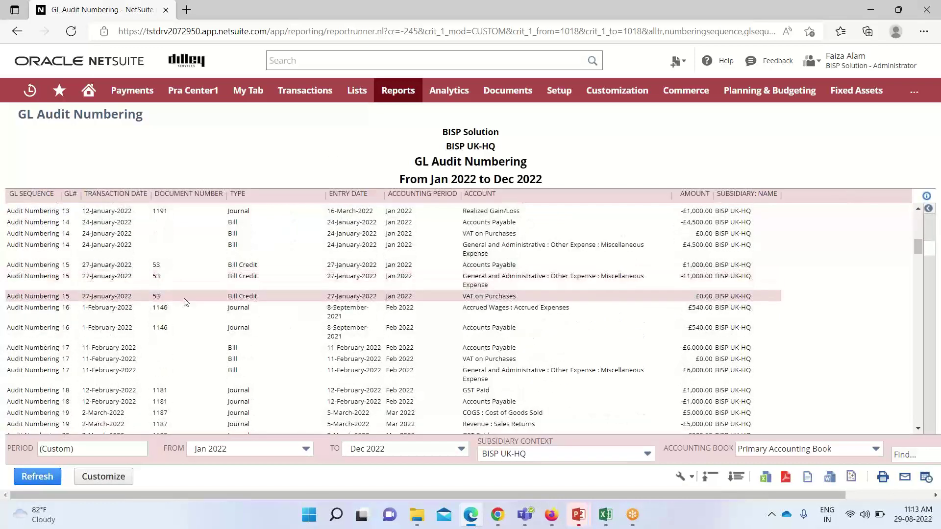
scroll(186, 302, down, 8)
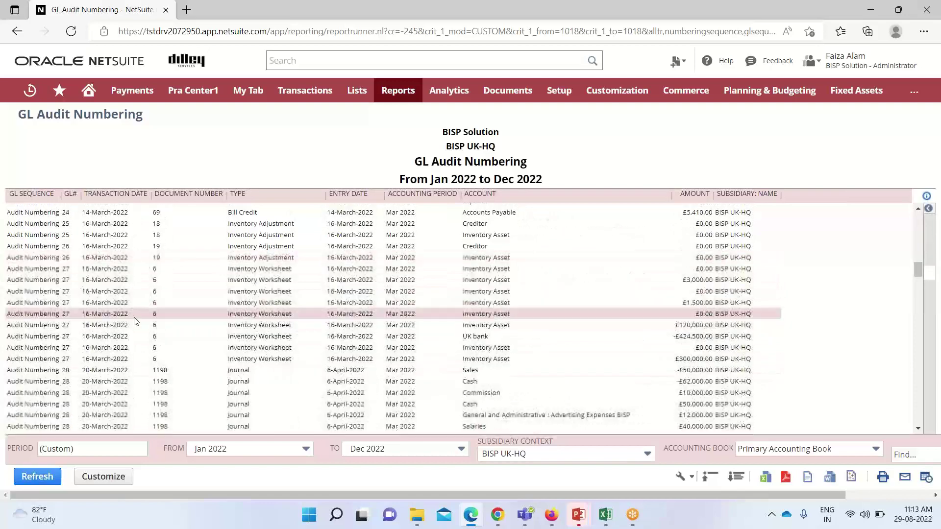
scroll(137, 326, down, 5)
scroll(142, 338, up, 2)
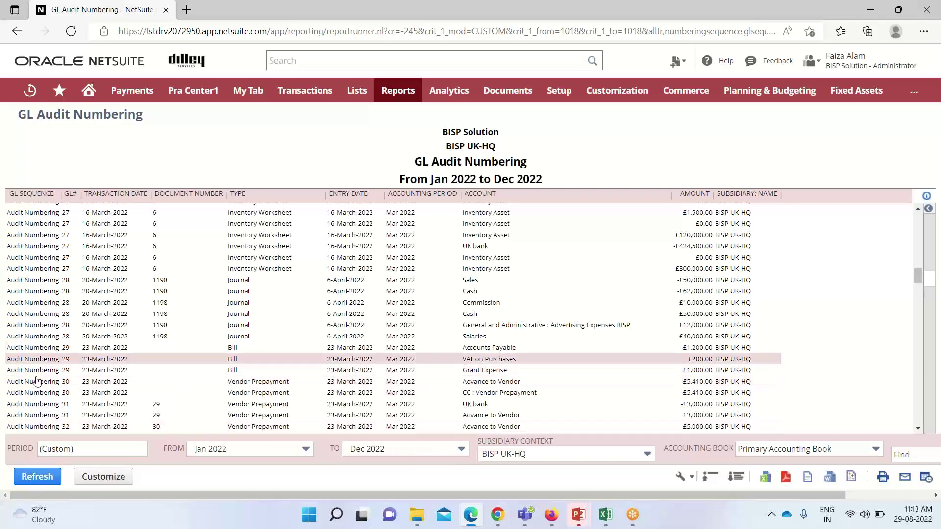
scroll(65, 314, up, 10)
scroll(66, 314, up, 15)
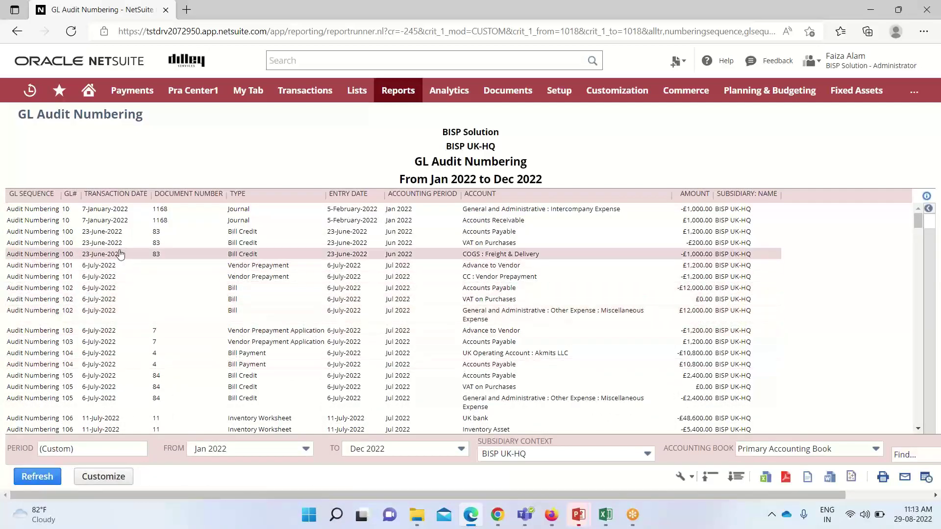
scroll(121, 255, down, 12)
scroll(123, 260, down, 12)
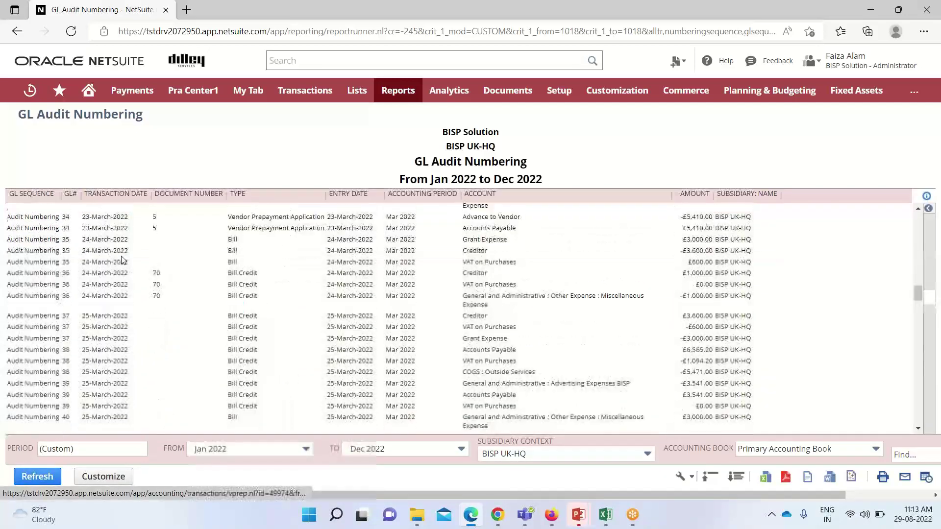
scroll(127, 276, up, 5)
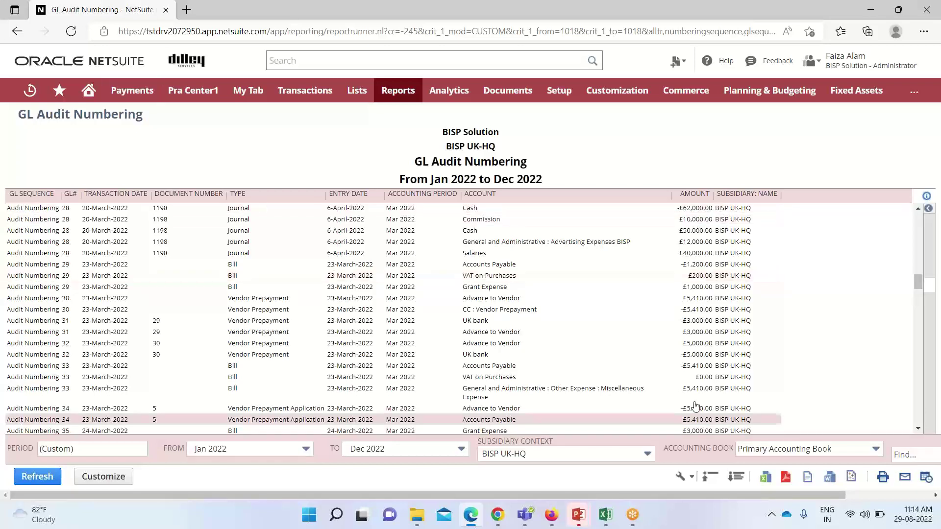
Open the tax Audit Files report page.
mouse_move(395, 90)
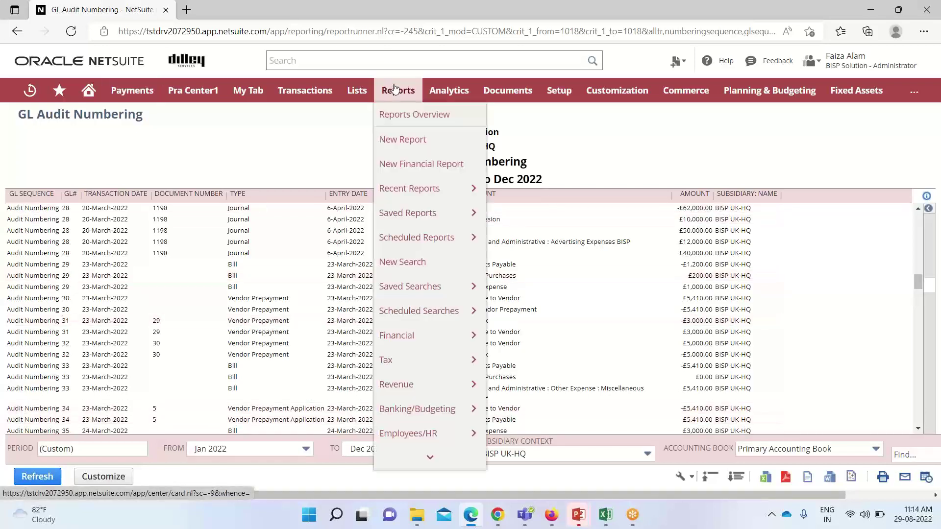
mouse_move(439, 361)
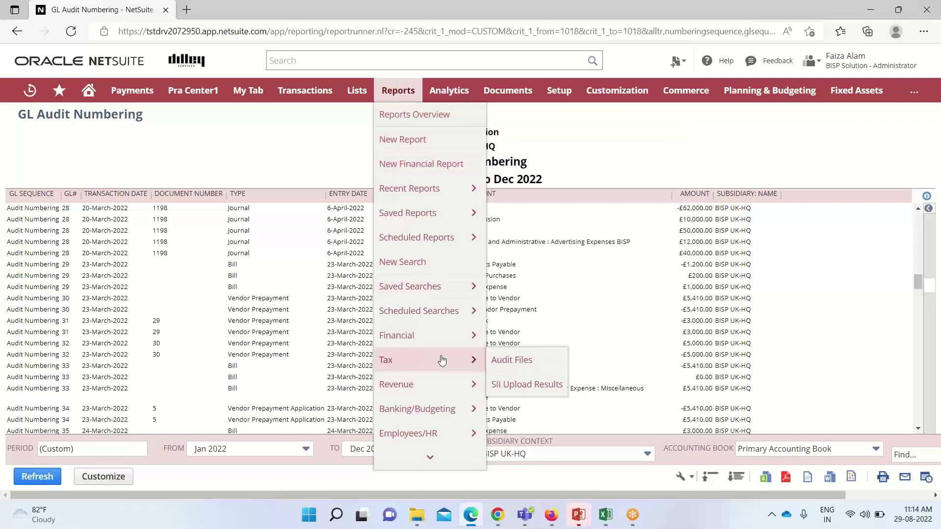
click(530, 366)
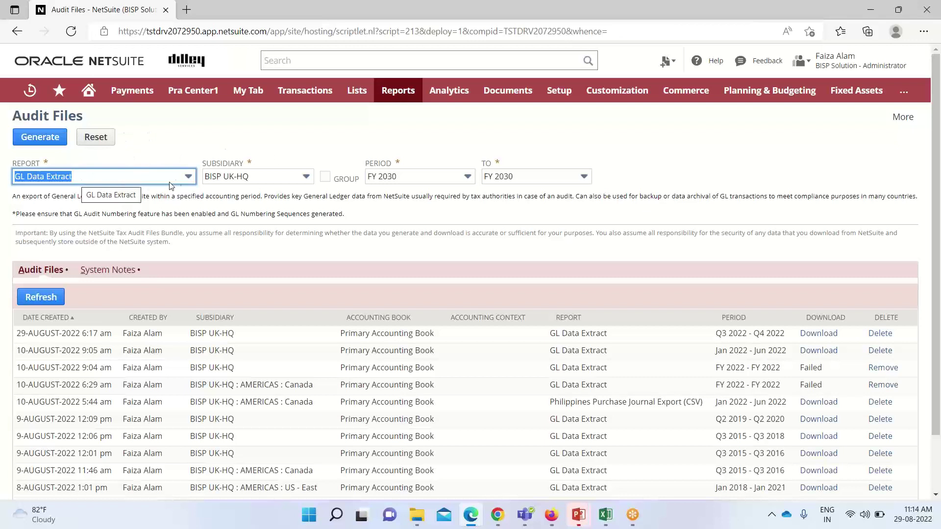
Select GL Data Extract as the audit file report and BISP UK-HQ as the subsidiary.
click(189, 177)
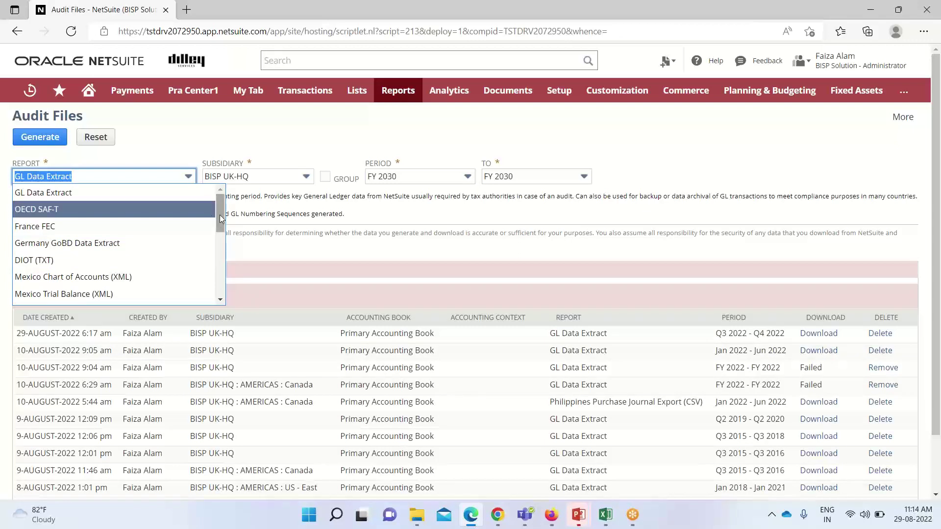
mouse_move(219, 216)
mouse_down()
mouse_move(214, 264)
mouse_move(218, 216)
mouse_up()
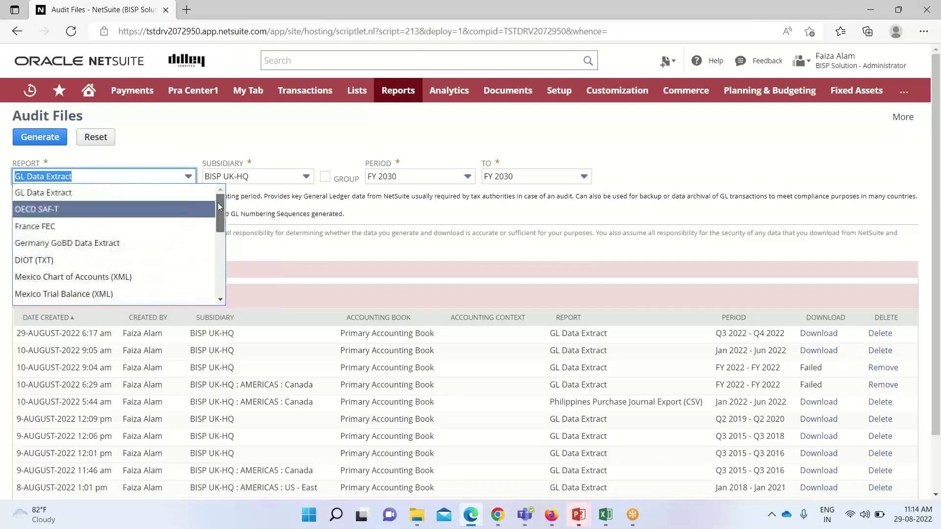
click(142, 194)
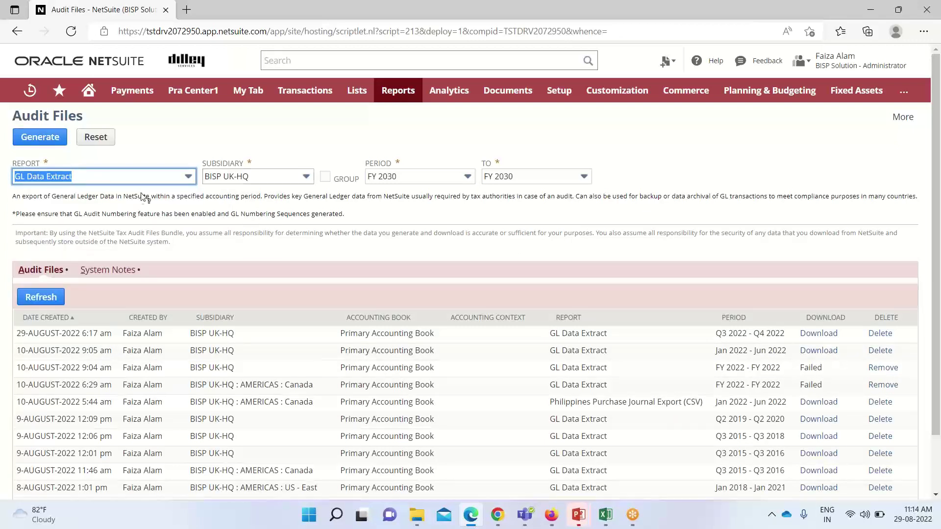
click(307, 177)
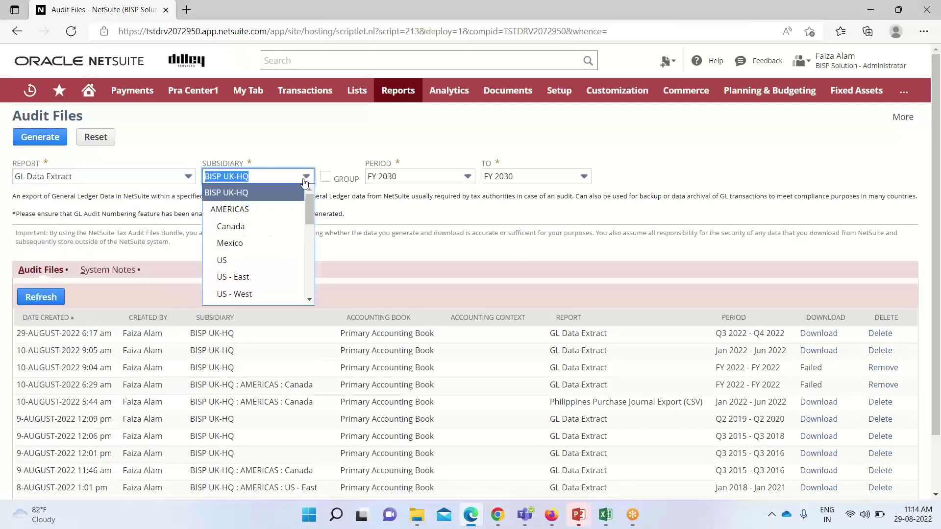
click(280, 193)
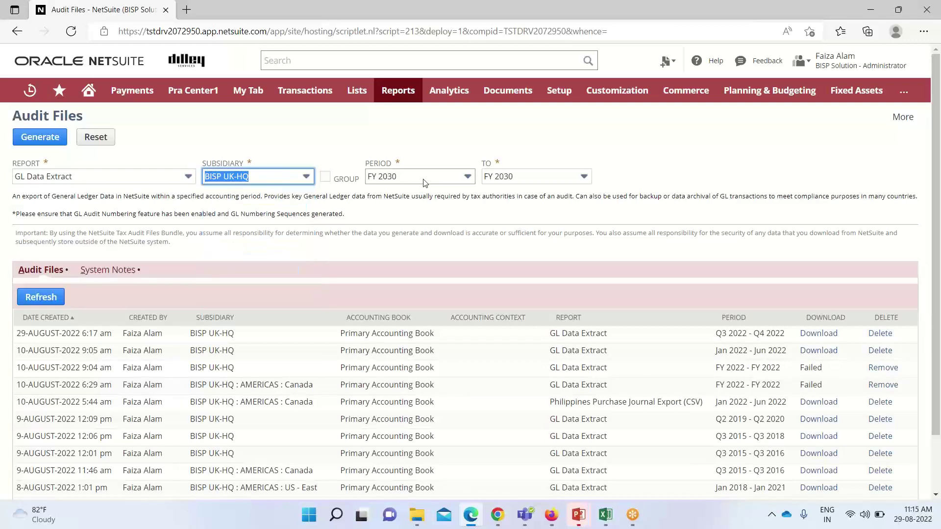
Set the audit file's starting period to Q3 2022.
click(468, 177)
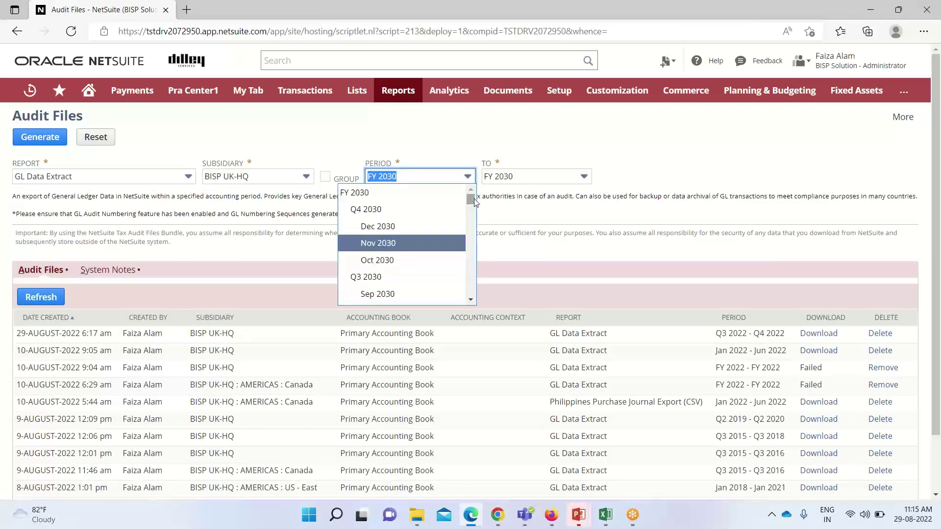
mouse_move(472, 199)
mouse_down()
mouse_move(467, 222)
mouse_move(475, 214)
mouse_up()
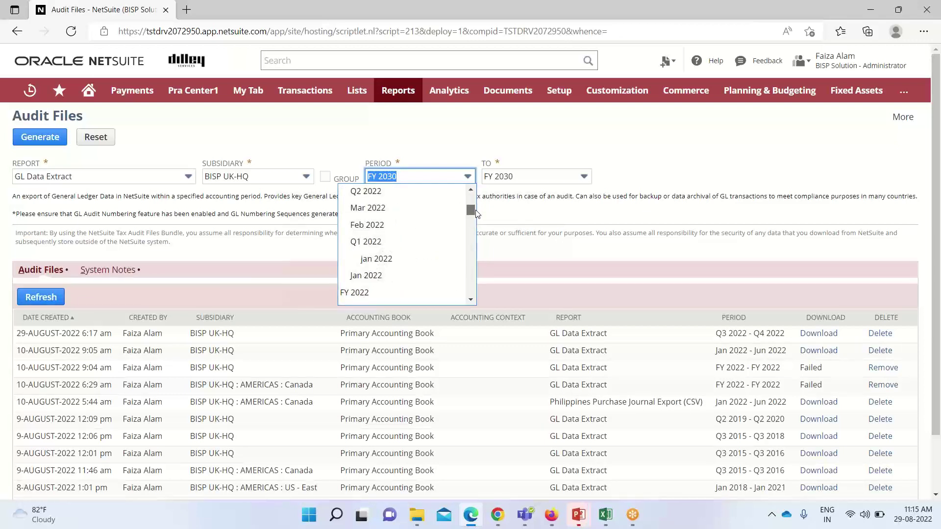
scroll(470, 212, up, 5)
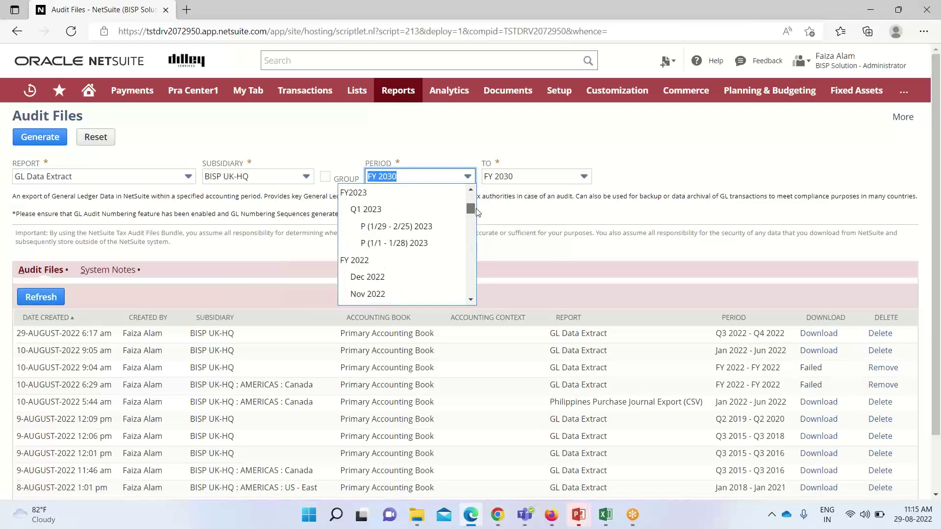
scroll(477, 212, down, 5)
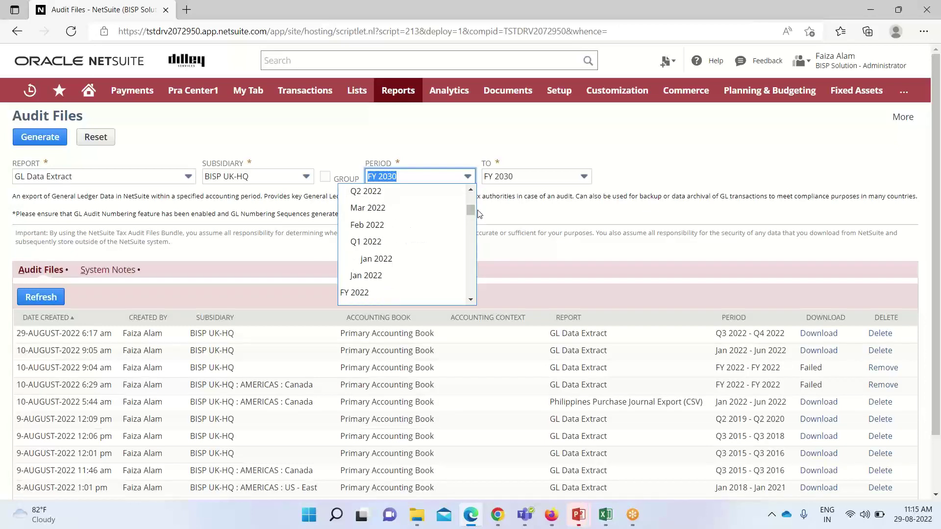
scroll(471, 212, down, 1)
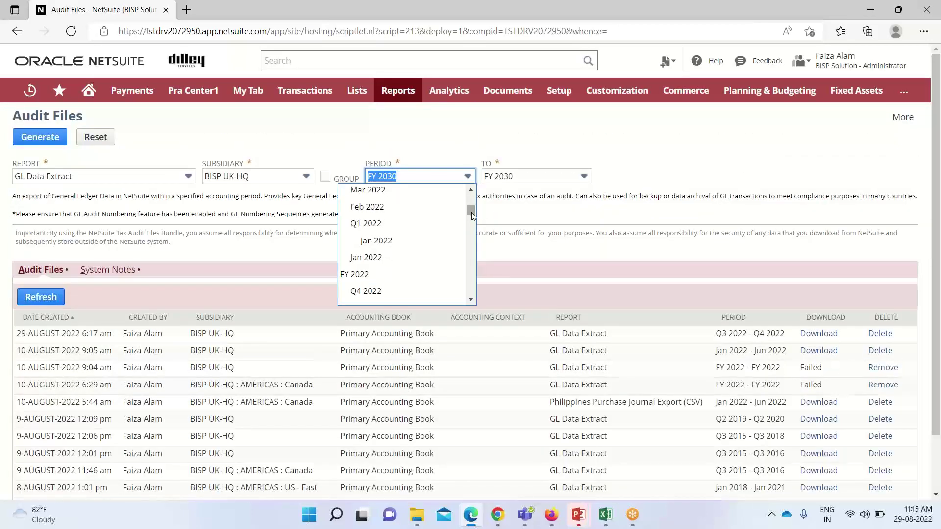
scroll(472, 213, down, 1)
scroll(472, 212, up, 2)
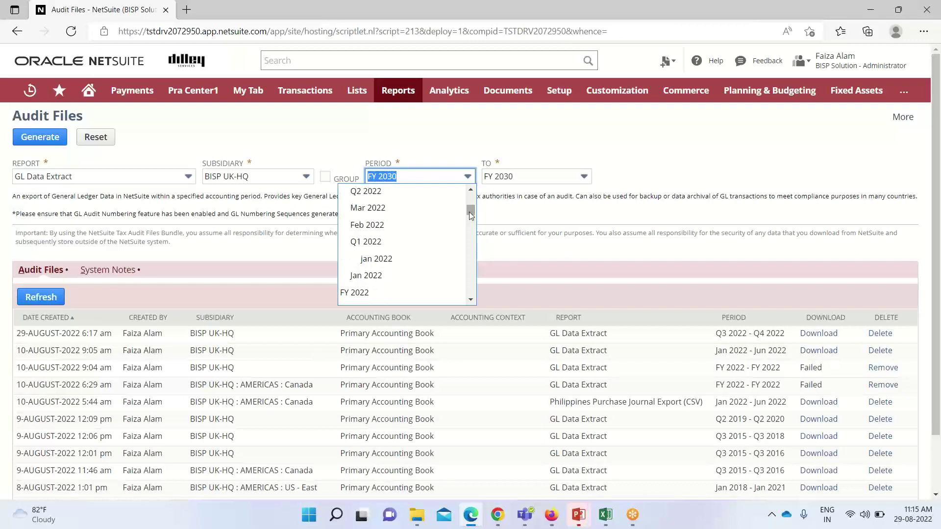
scroll(461, 206, up, 5)
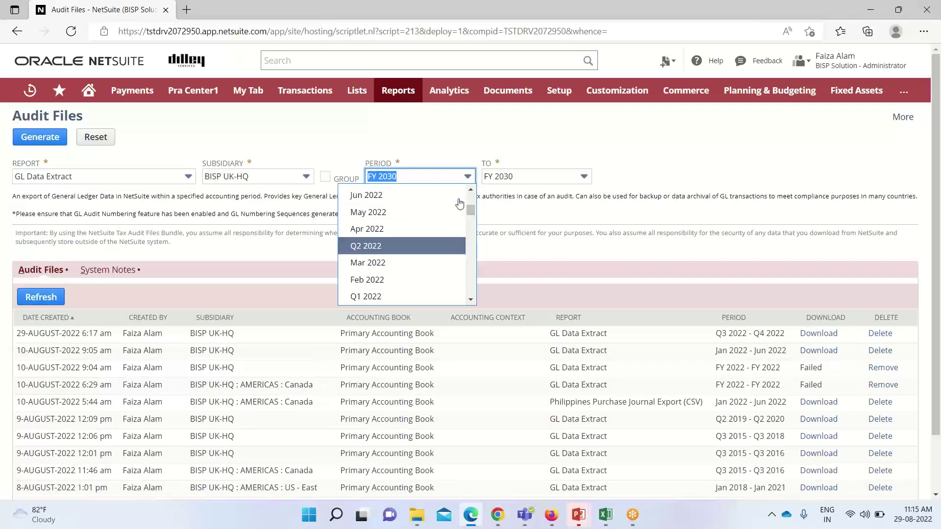
click(431, 219)
Set the audit file's ending period to Q4 2022.
click(584, 179)
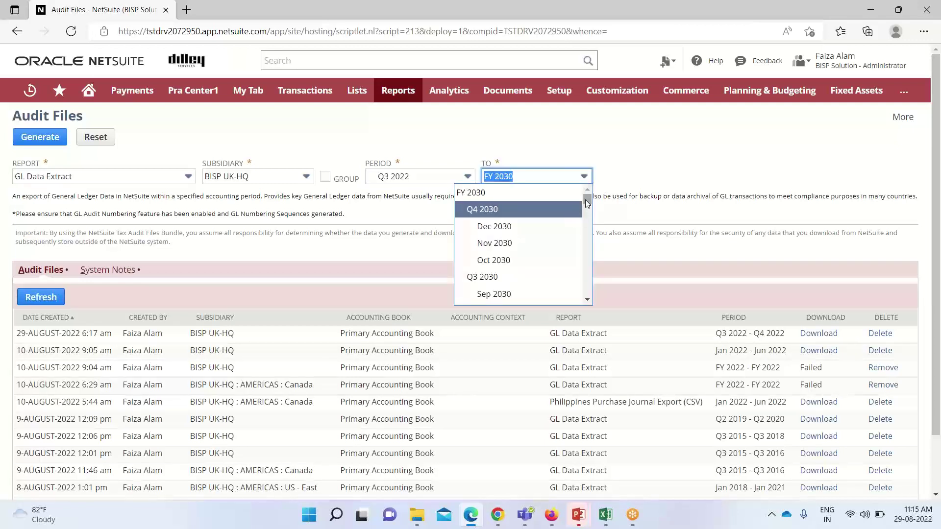
drag(587, 199, 587, 211)
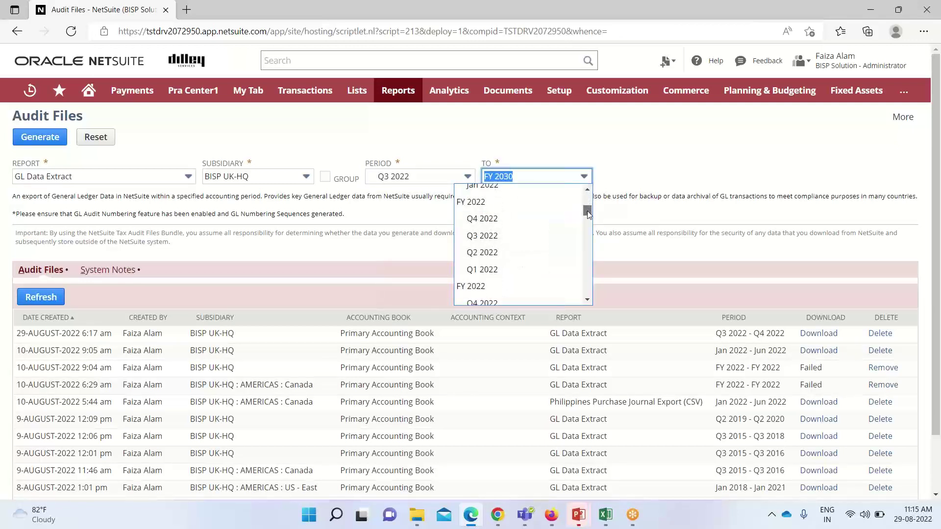
click(556, 219)
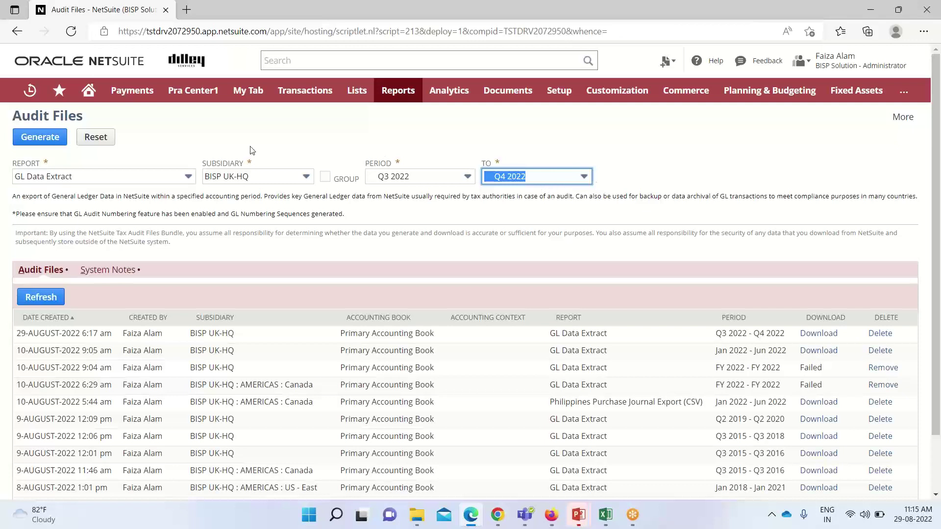
Generate the GL Data Extract, refresh the audit file list, and open the new extract's downloaded file 25.csv.
click(51, 137)
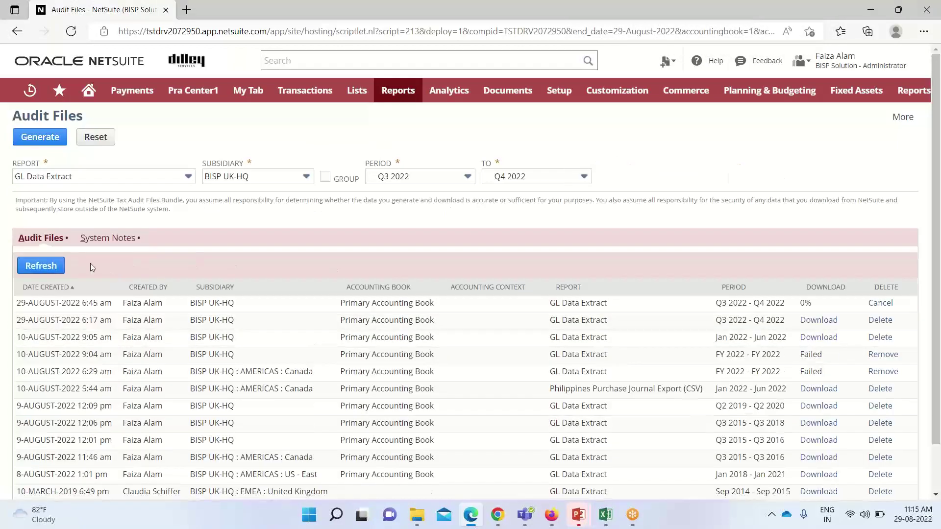
click(46, 297)
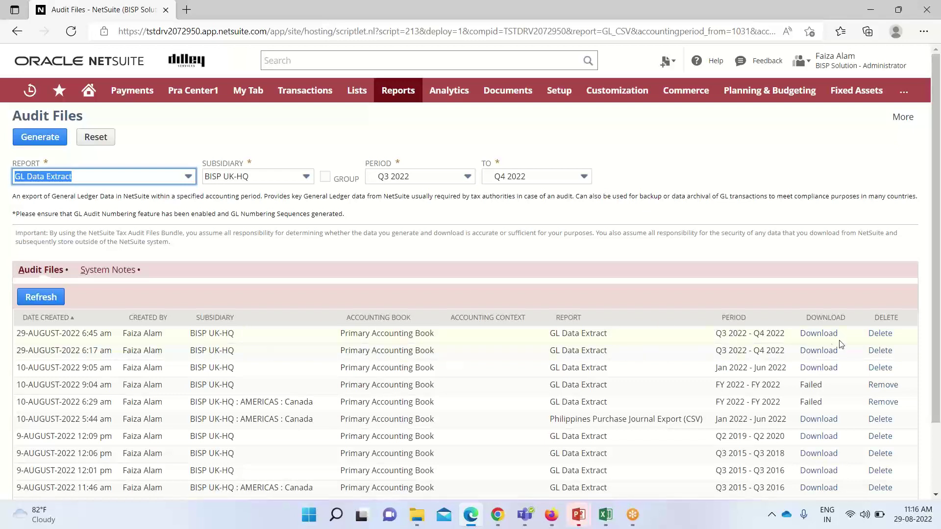
click(822, 335)
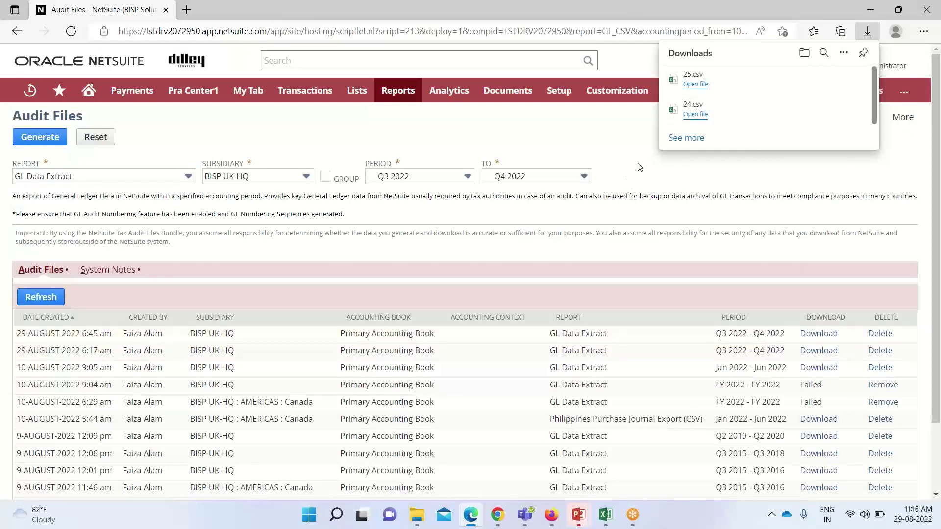
click(697, 85)
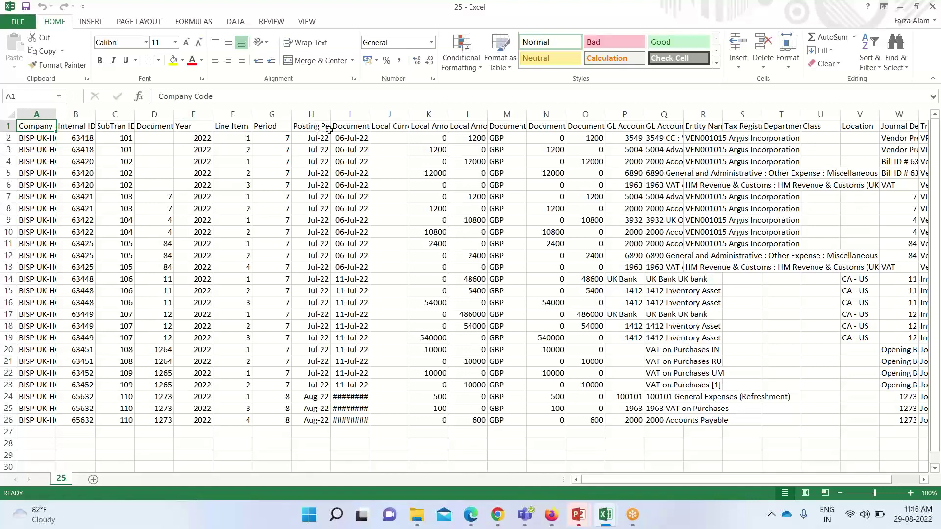
Autofit the Local Currency Code, Local Amount (Debit), Entity Name, GL Account Name and GL Account Number columns to their contents.
double_click(409, 111)
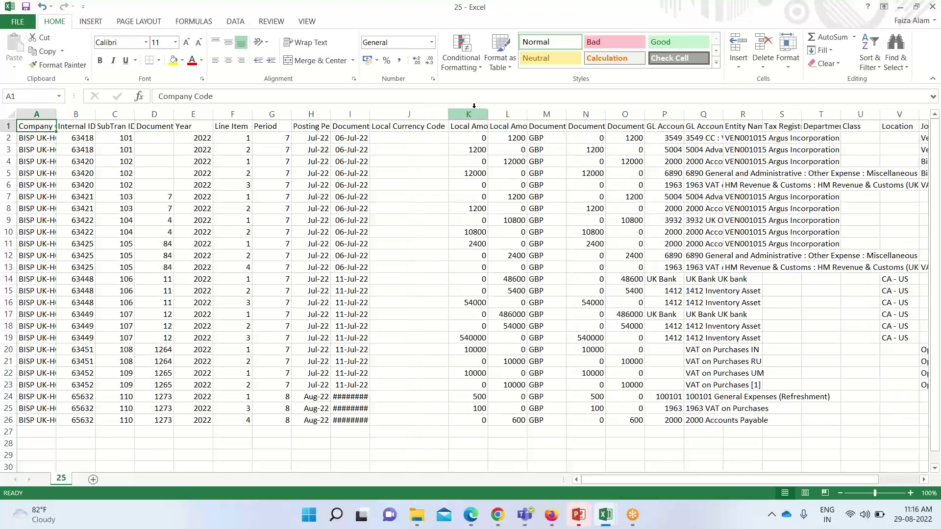
double_click(488, 112)
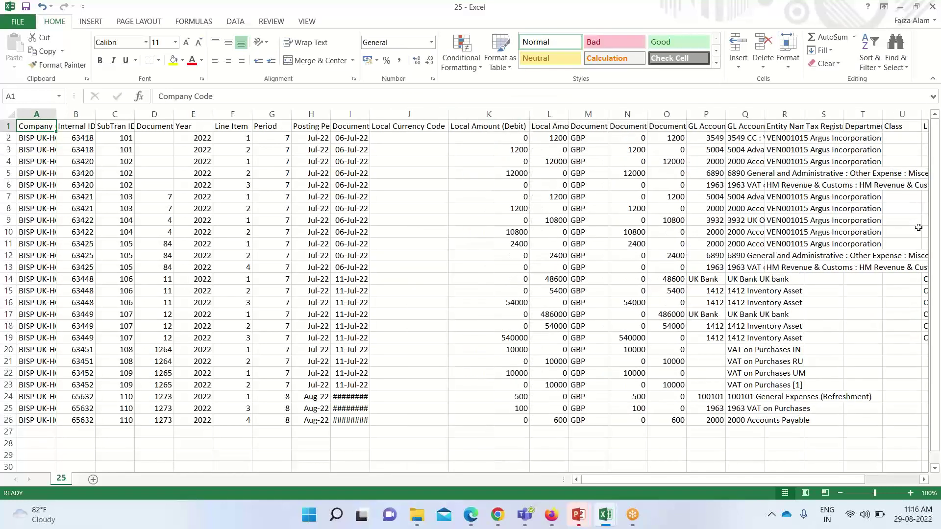
double_click(801, 113)
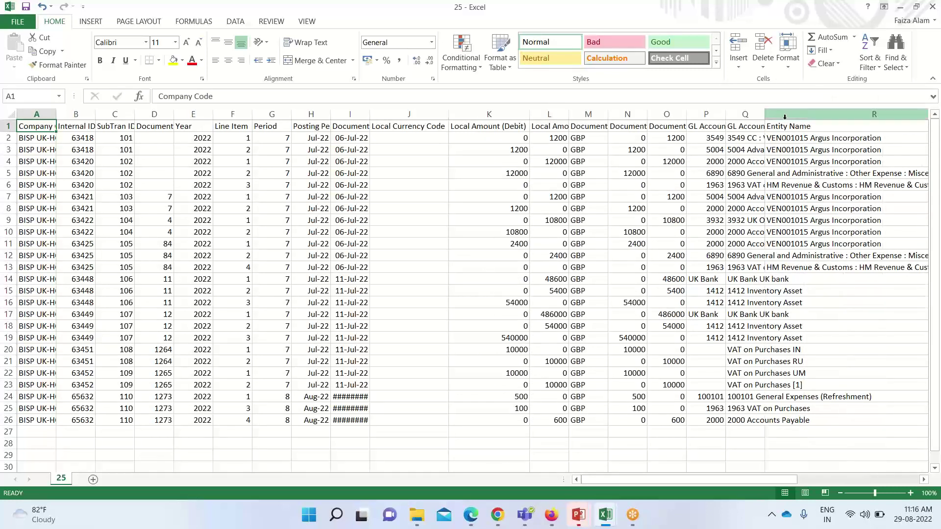
double_click(766, 112)
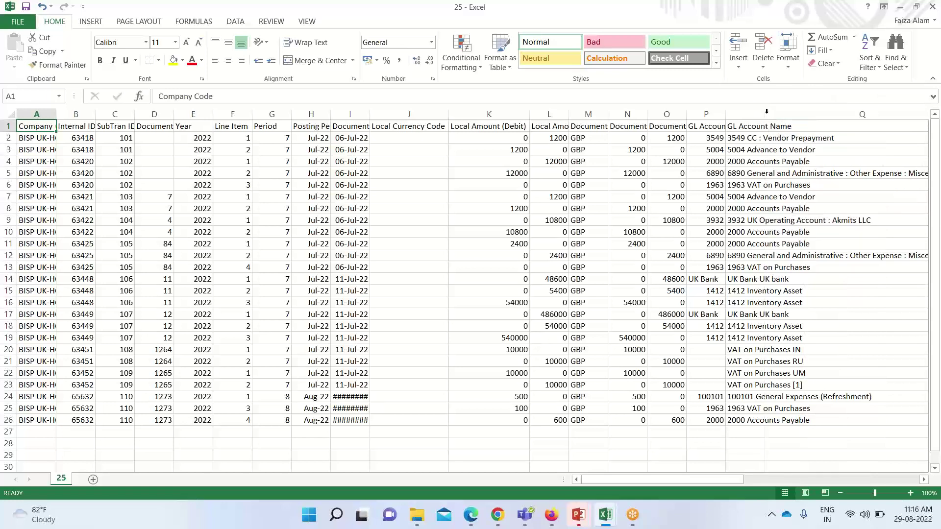
double_click(729, 113)
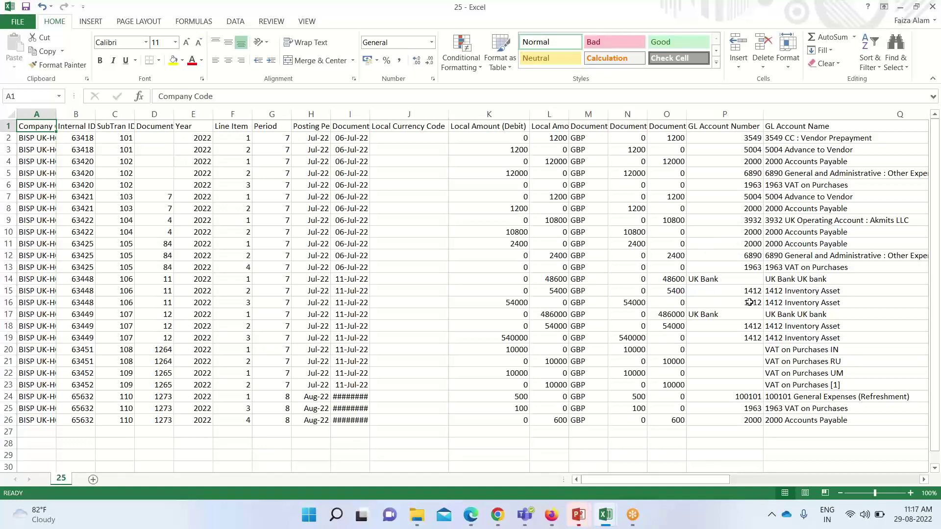
scroll(753, 292, down, 3)
scroll(755, 304, up, 3)
Switch back to the NetSuite Audit Files page in Edge and dismiss the downloads list.
click(479, 512)
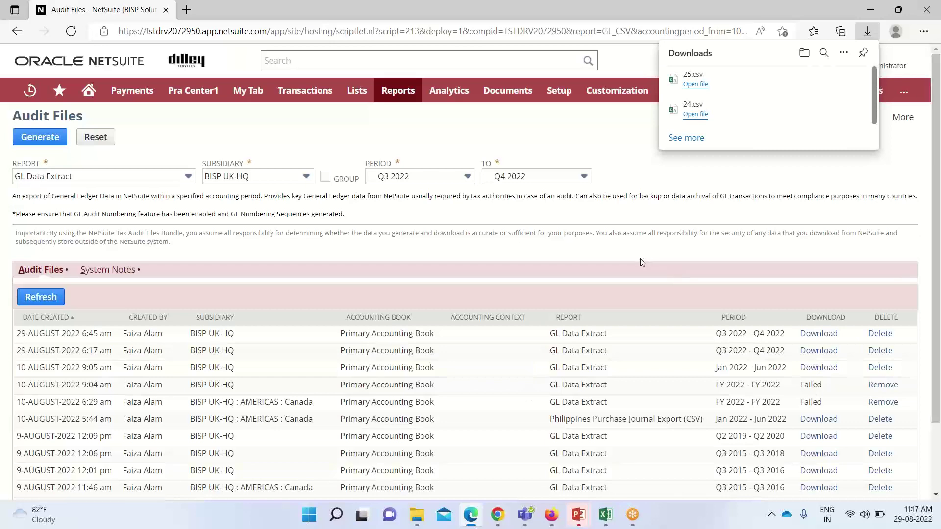
scroll(643, 264, down, 1)
scroll(642, 265, up, 1)
click(915, 183)
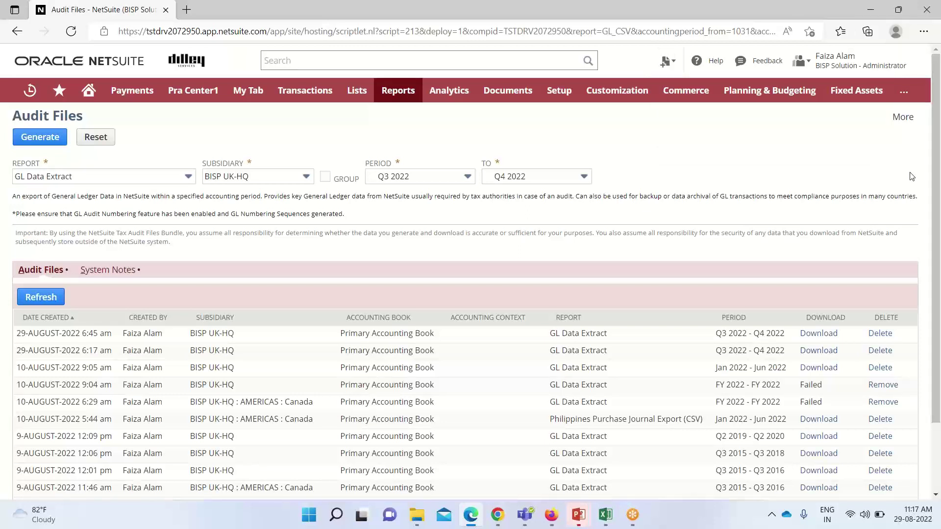